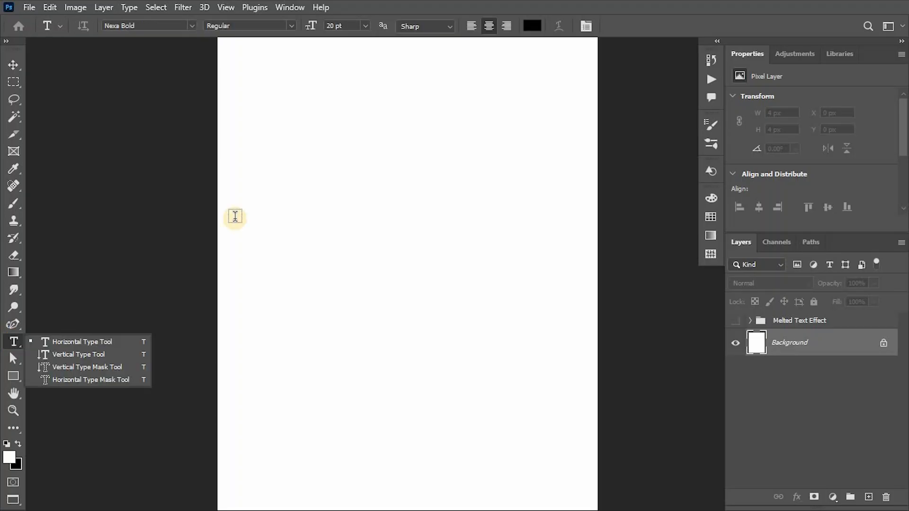
Step: Type the word HAYNES on the canvas as a new text layer
left_click(371, 221)
type("HAYNES")
left_click(867, 345)
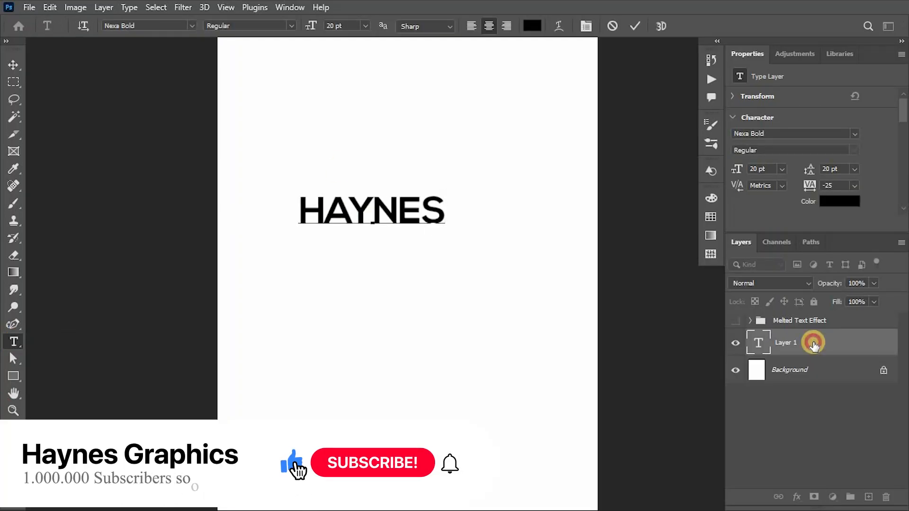
Step: Scale the HAYNES text up to about 35 pt and center it on the page
key("v")
left_click_drag(400, 213, 436, 275)
left_click_drag(407, 261, 421, 274)
key("Return")
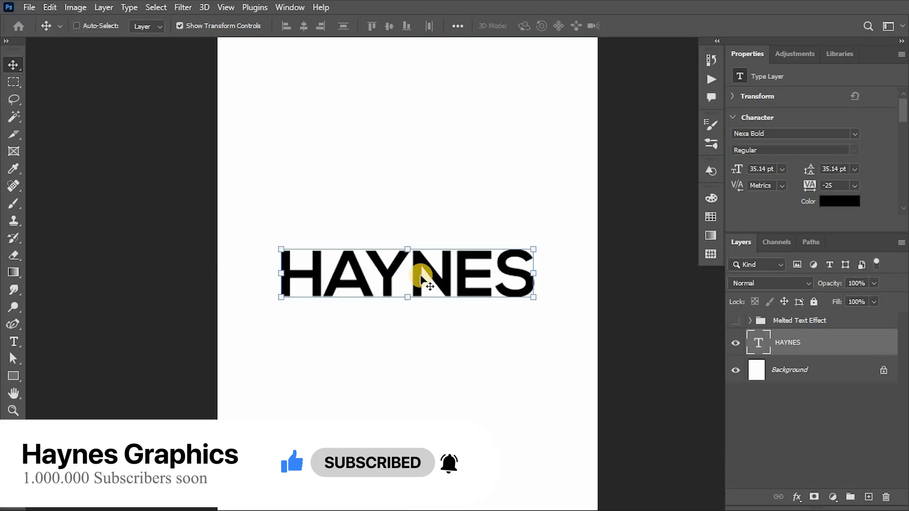
Step: Rasterize the HAYNES layer and apply a perspective transform that widens its bottom edge
right_click(792, 344)
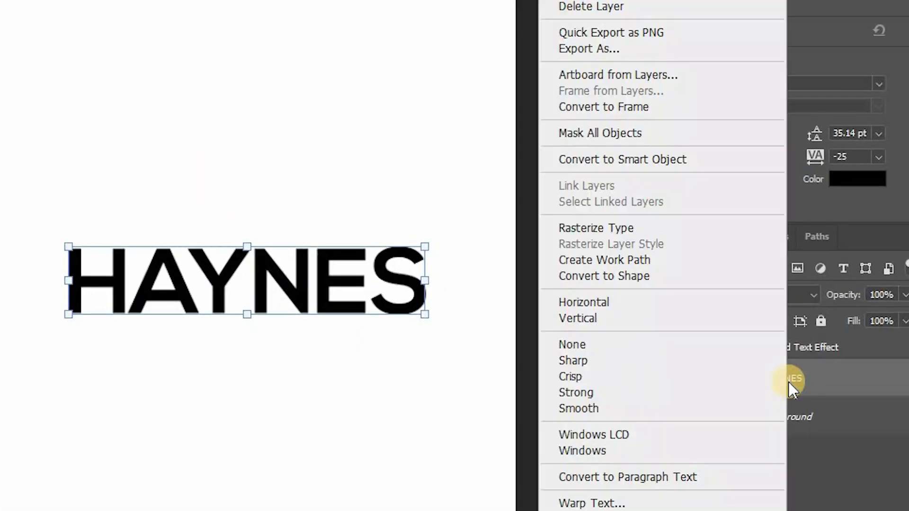
left_click(636, 229)
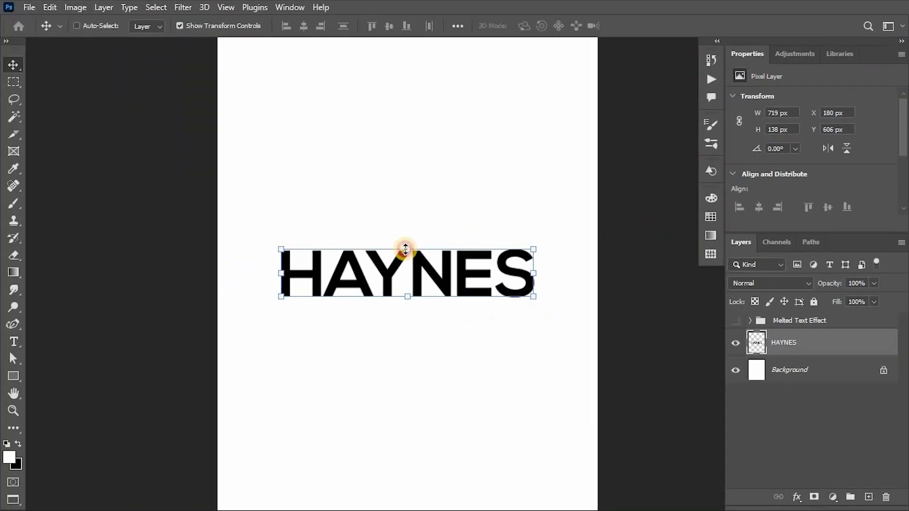
left_click(405, 248)
right_click(408, 255)
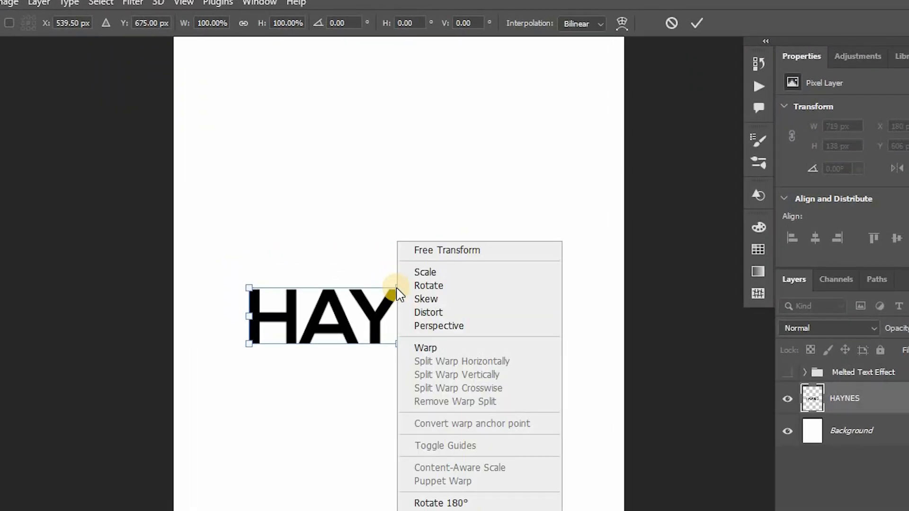
left_click(427, 331)
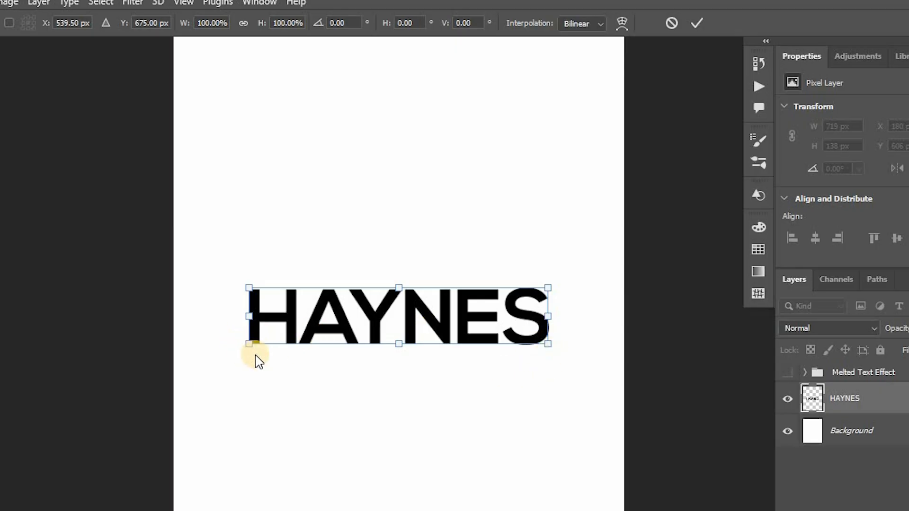
left_click_drag(251, 349, 185, 376)
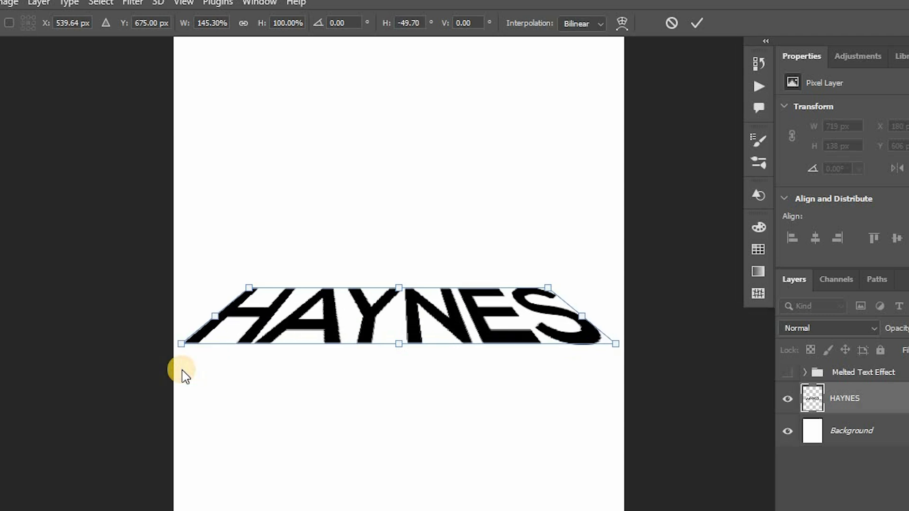
key("Return")
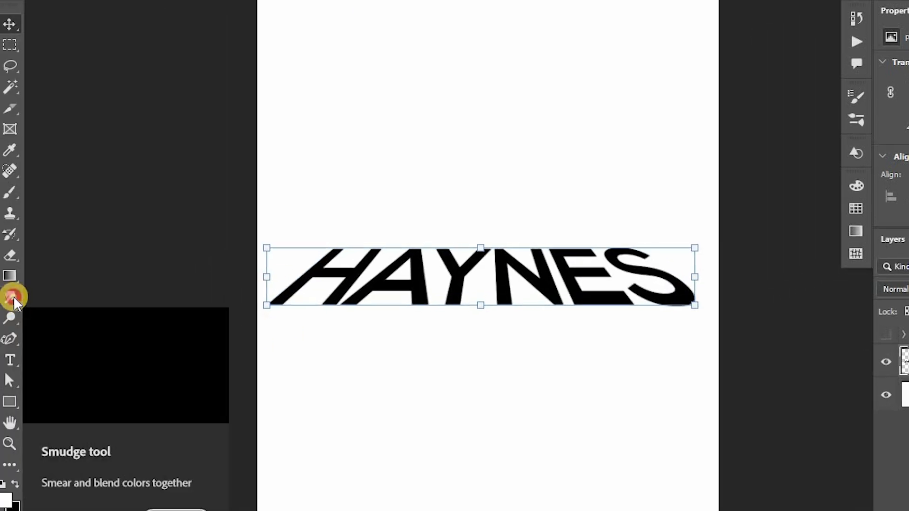
Step: Switch to the Smudge tool with a 40 px soft brush and smear drips down from the H
right_click(10, 298)
left_click(81, 327)
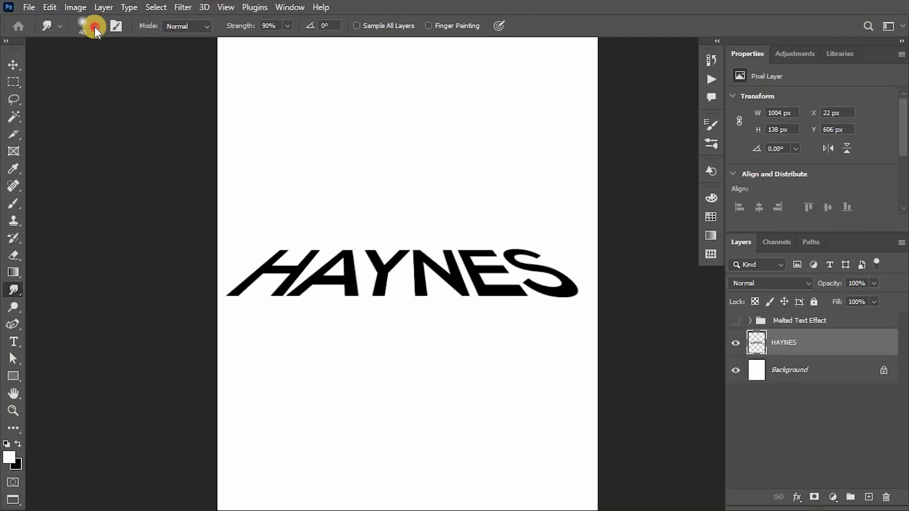
left_click(95, 28)
double_click(85, 206)
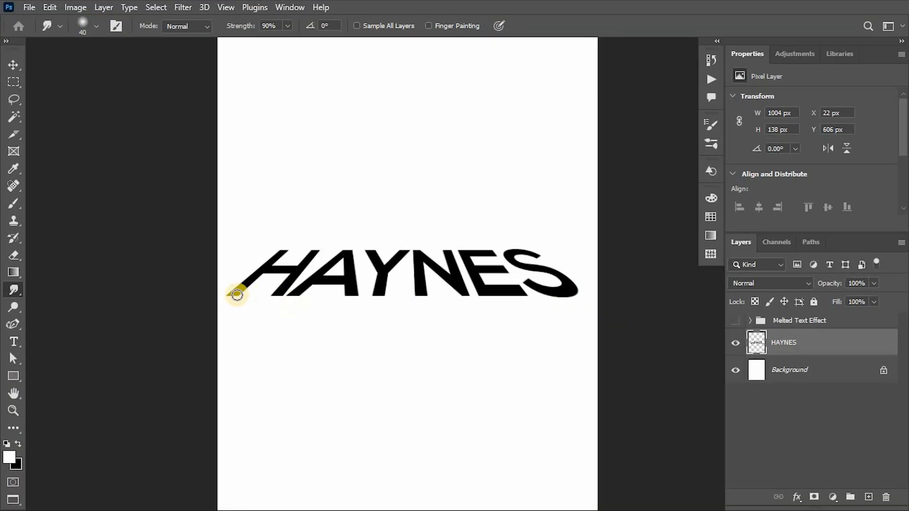
key("ctrl+plus")
key("ctrl+plus")
key("ctrl+minus")
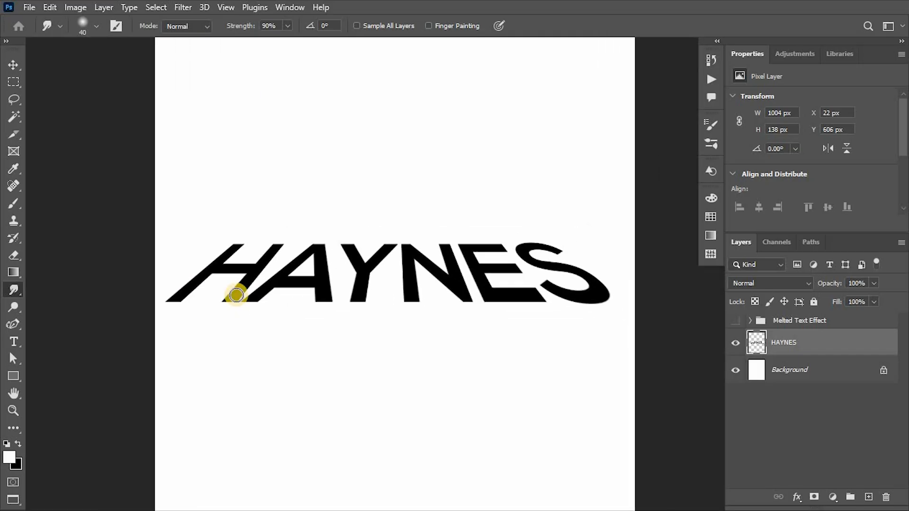
left_click_drag(173, 300, 182, 350)
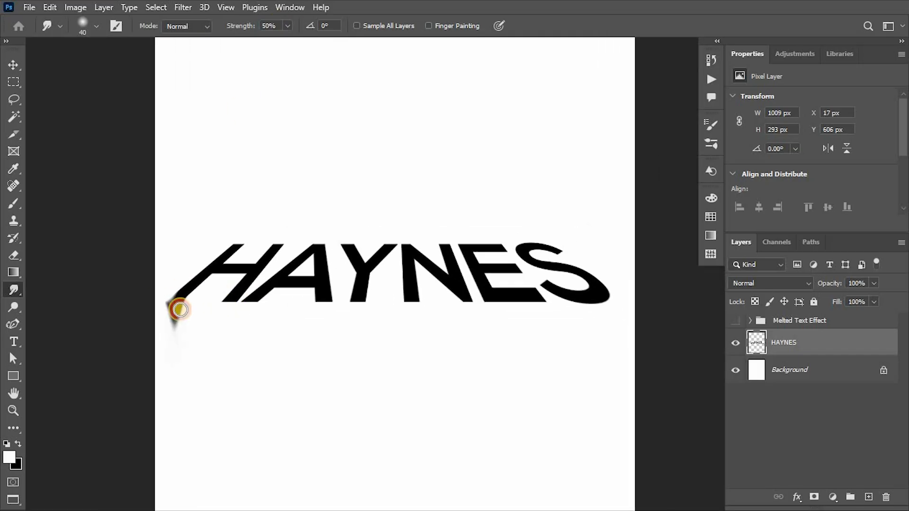
left_click_drag(180, 310, 182, 360)
Step: Set the Smudge strength to 75% and smear drips down beneath each letter
left_click(275, 25)
type("75")
left_click_drag(188, 296, 185, 401)
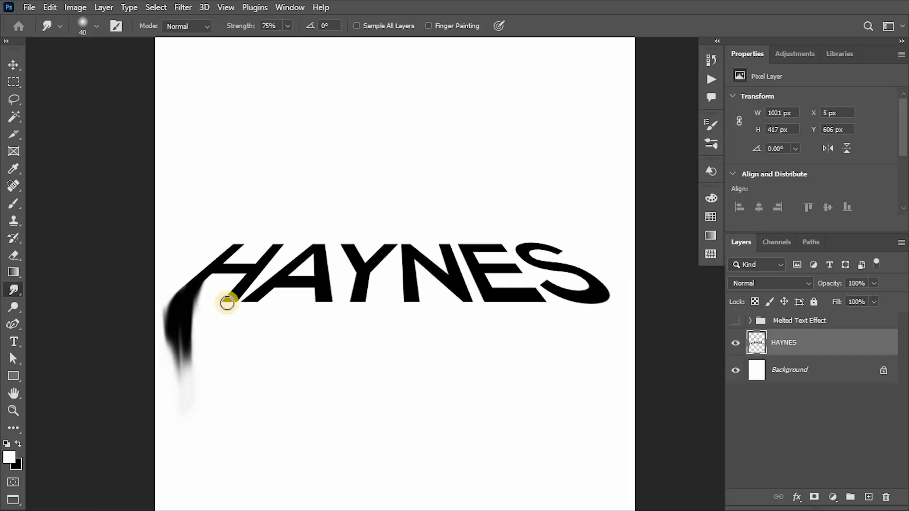
left_click_drag(228, 301, 225, 422)
left_click_drag(323, 300, 319, 394)
left_click_drag(359, 299, 357, 374)
left_click_drag(411, 299, 412, 393)
left_click_drag(410, 332, 417, 431)
left_click_drag(466, 300, 471, 394)
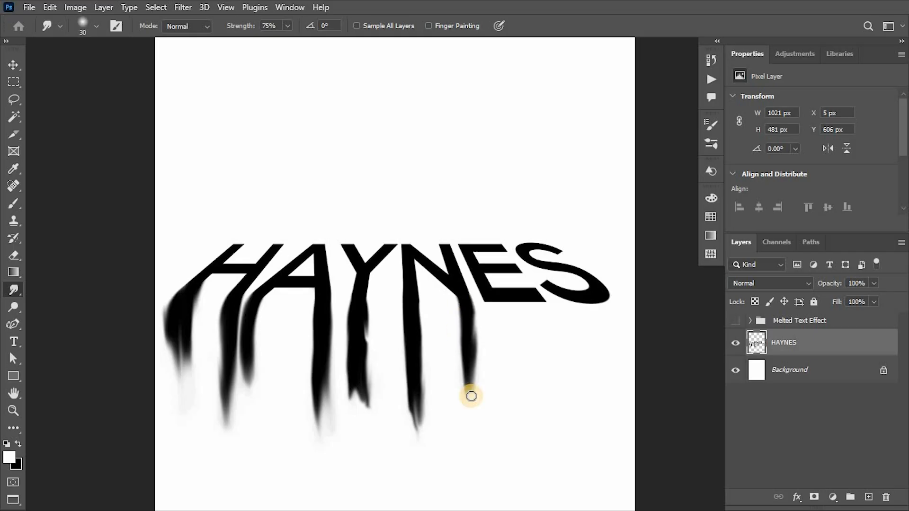
Step: Enlarge the smudge brush and drag further drips below the letters
key("bracketright")
key("bracketright")
left_click_drag(513, 298, 518, 348)
left_click_drag(479, 284, 483, 417)
left_click_drag(601, 294, 605, 402)
left_click_drag(372, 284, 376, 362)
mouse_move(254, 303)
left_mouse_down()
mouse_move(256, 396)
mouse_move(215, 429)
left_mouse_up()
left_click_drag(175, 332, 172, 426)
left_click_drag(407, 313, 401, 429)
left_click_drag(419, 308, 437, 448)
Step: Add a Gradient Map adjustment layer above the melted HAYNES layer
key("v")
left_click(832, 497)
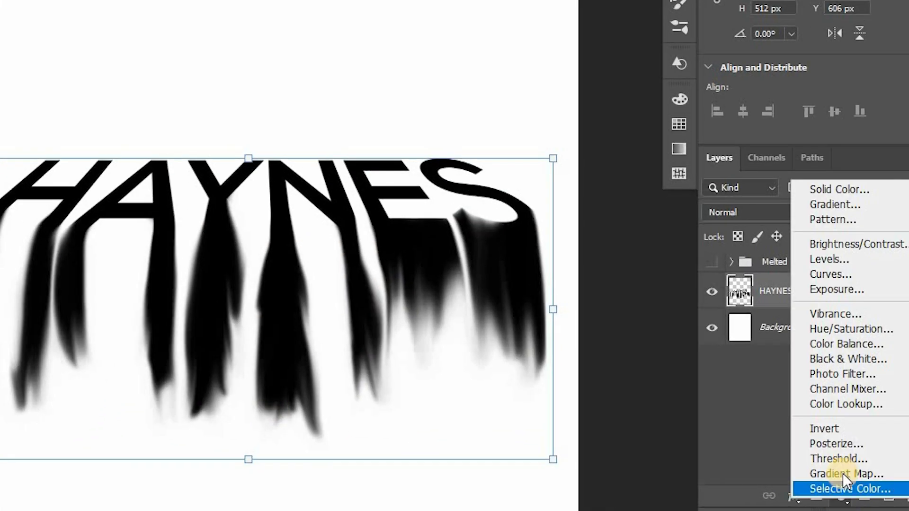
left_click(843, 472)
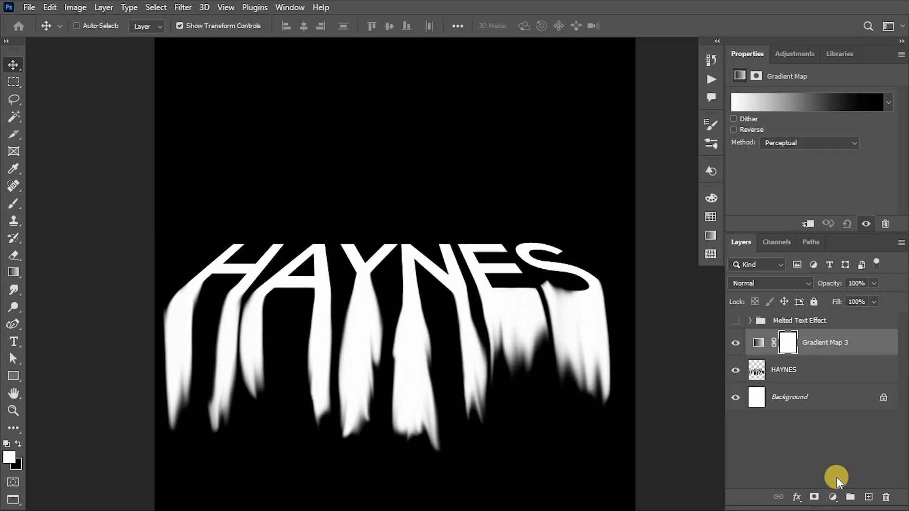
Step: Browse the gradient presets and apply the Orange_10 gradient from the Oranges folder
left_click(888, 103)
scroll(652, 205, "down", 3)
left_click(653, 230)
left_click(831, 251)
left_click(724, 251)
left_click(643, 173)
left_click(681, 234)
left_click(643, 172)
left_click(643, 153)
left_click(748, 174)
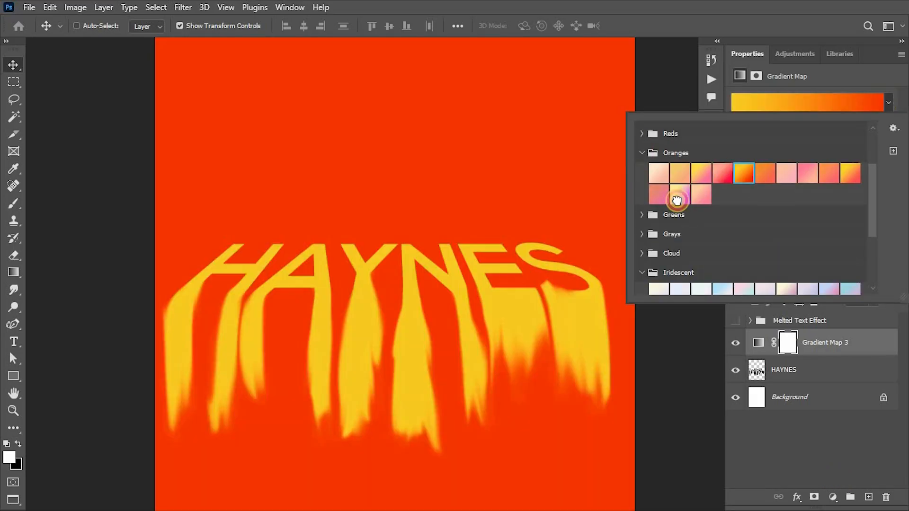
left_click(684, 201)
left_click(766, 174)
left_click(849, 175)
left_click(888, 102)
Step: Open the Gradient Editor, add extra color stops near the left end and recolor one of them
left_click(818, 103)
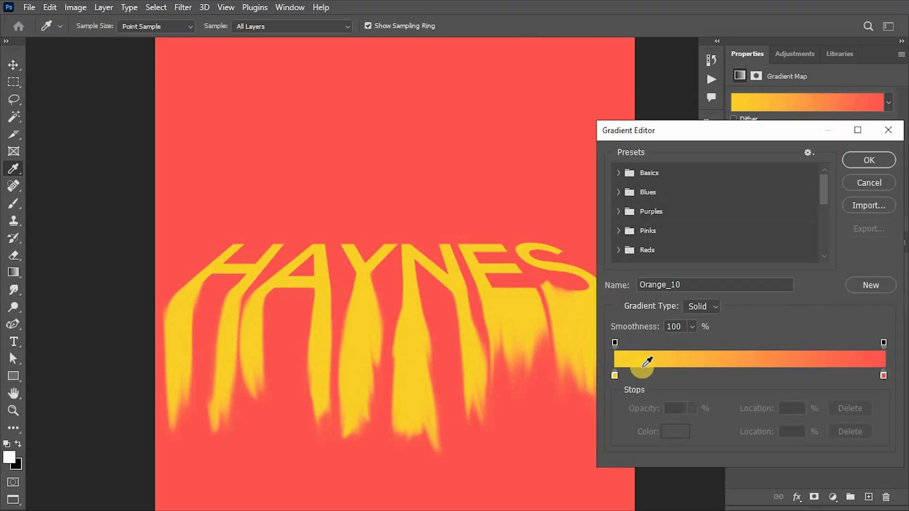
left_click(644, 376)
left_click_drag(643, 376, 647, 375)
left_click_drag(636, 375, 623, 376)
double_click(671, 374)
left_click_drag(737, 256, 737, 259)
left_click(721, 117)
left_click(735, 265)
left_click(845, 112)
Step: Set the right end stop at 99% location to black (#000000)
left_click_drag(884, 376, 697, 374)
double_click(882, 374)
left_click_drag(587, 265, 545, 294)
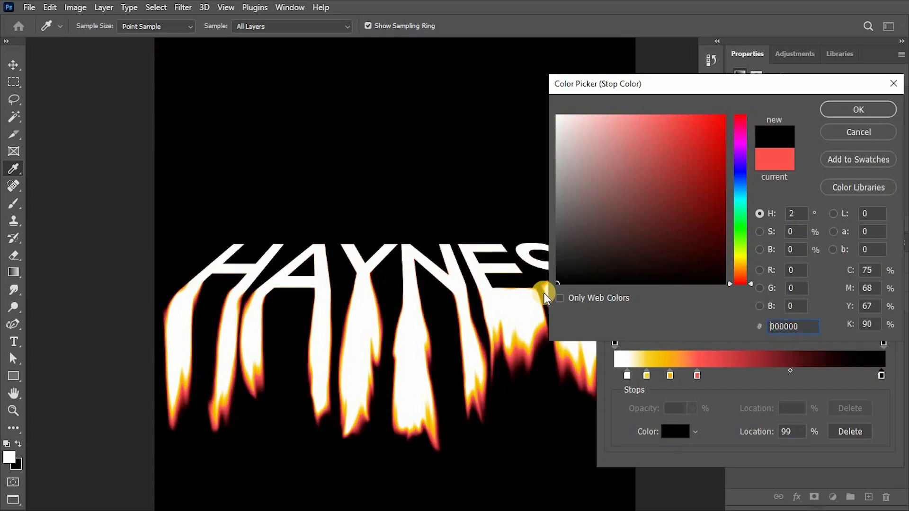
key("Return")
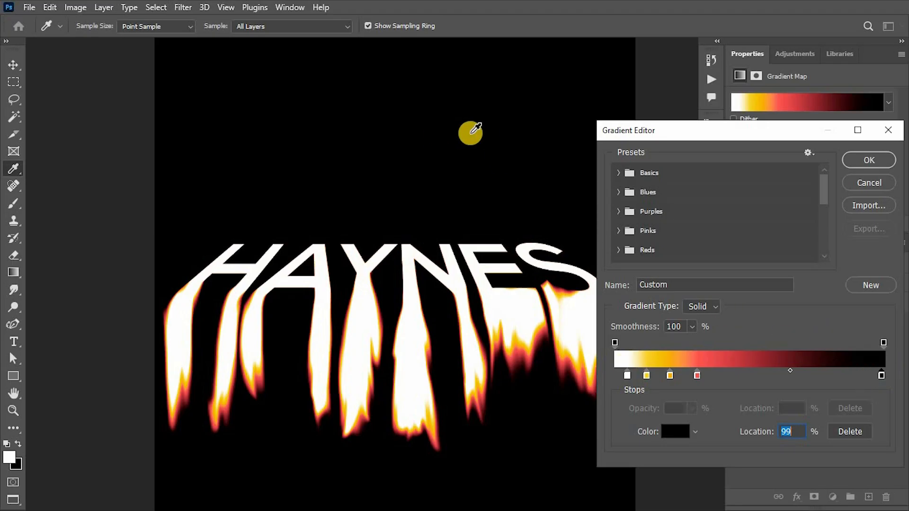
Step: Add a color stop near the middle of the gradient and set it to red
left_click(724, 374)
double_click(724, 375)
left_click(741, 260)
left_click(720, 140)
left_click(741, 270)
left_click(717, 121)
left_click(857, 109)
left_click(676, 430)
left_click_drag(750, 270, 750, 283)
left_click(725, 115)
left_click(857, 110)
Step: Reposition the middle stops and add a yellow stop near the white end
left_click_drag(723, 376, 790, 376)
left_click_drag(671, 376, 691, 376)
left_click(652, 376)
double_click(653, 375)
left_click(741, 257)
left_click(854, 107)
Step: Adjust the darker stops, add a red stop near the black end at 89%, and confirm the gradient
left_click_drag(790, 376, 786, 376)
left_click_drag(835, 376, 826, 374)
left_click(854, 375)
left_click(676, 431)
left_click_drag(712, 129, 726, 114)
left_click(858, 109)
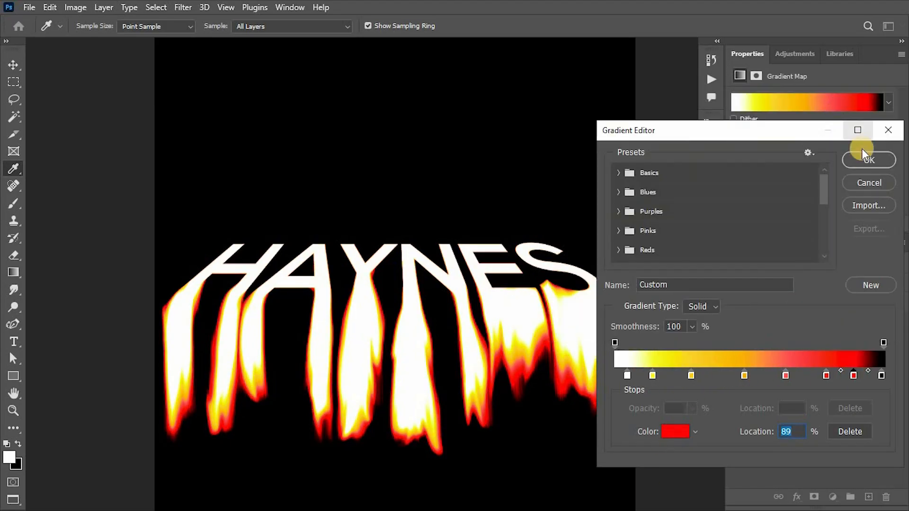
left_click(862, 156)
Step: Group the Gradient Map and HAYNES layers together
key("v")
left_click(808, 371, "shift")
key("ctrl+g")
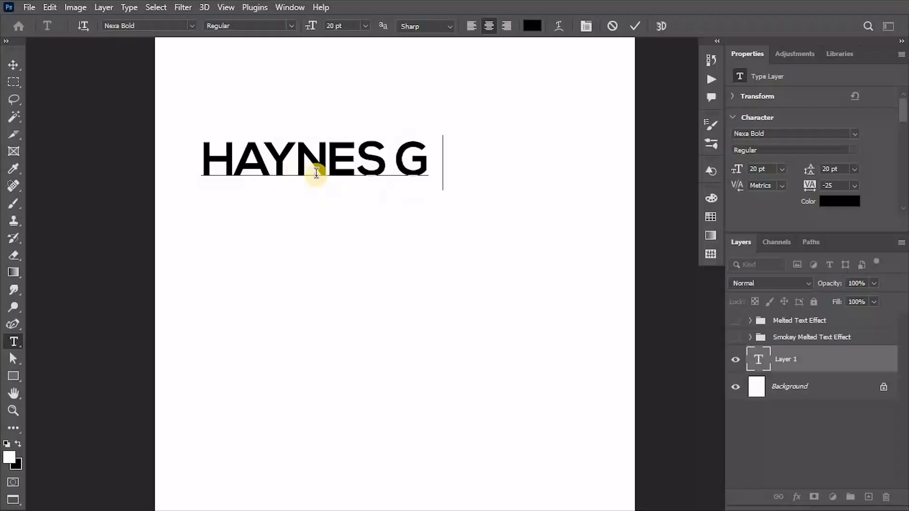
Step: Type HAYNES GRAPHICS as a new text layer and scale it across the top of the page
type("RAPHICS")
key("ctrl+Return")
key("v")
left_click_drag(428, 142, 477, 115)
key("ctrl+minus")
left_click_drag(455, 153, 457, 75)
left_click_drag(409, 90, 411, 94)
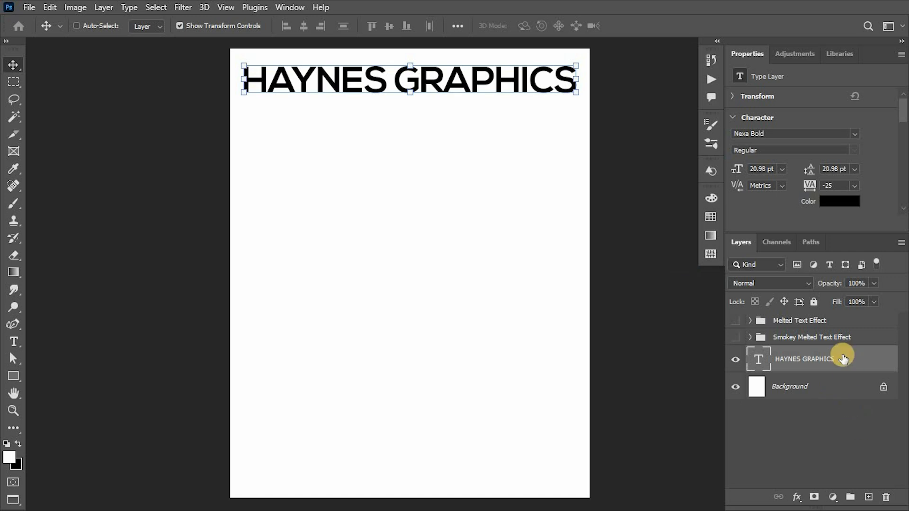
Step: Convert the HAYNES GRAPHICS layer to a Smart Object and open the Liquify filter
right_click(842, 354)
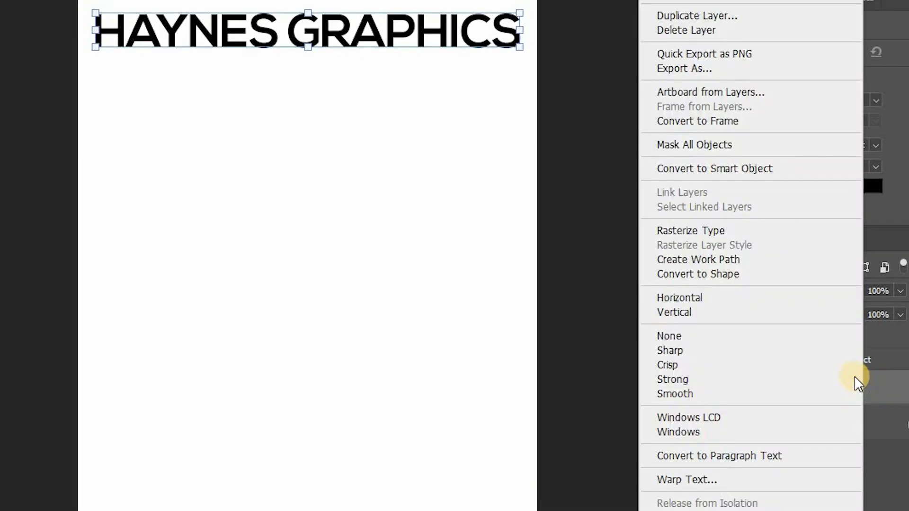
left_click(691, 168)
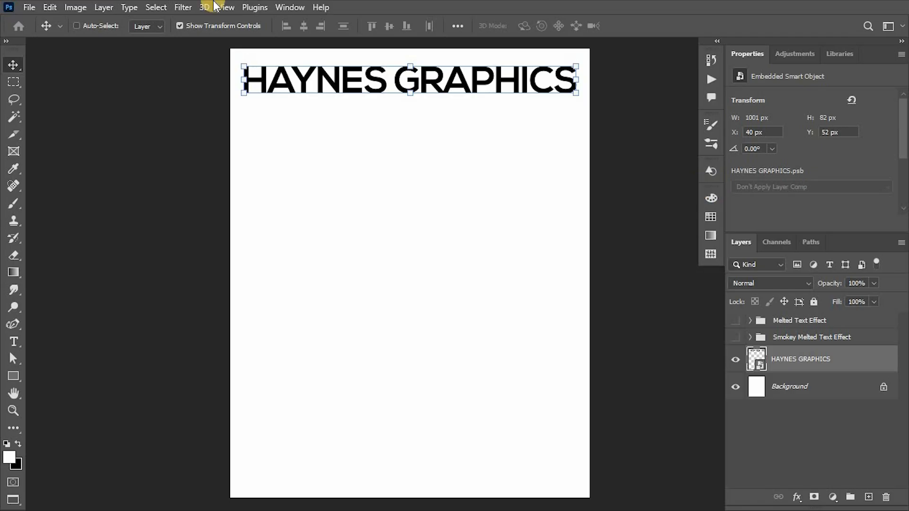
left_click(183, 7)
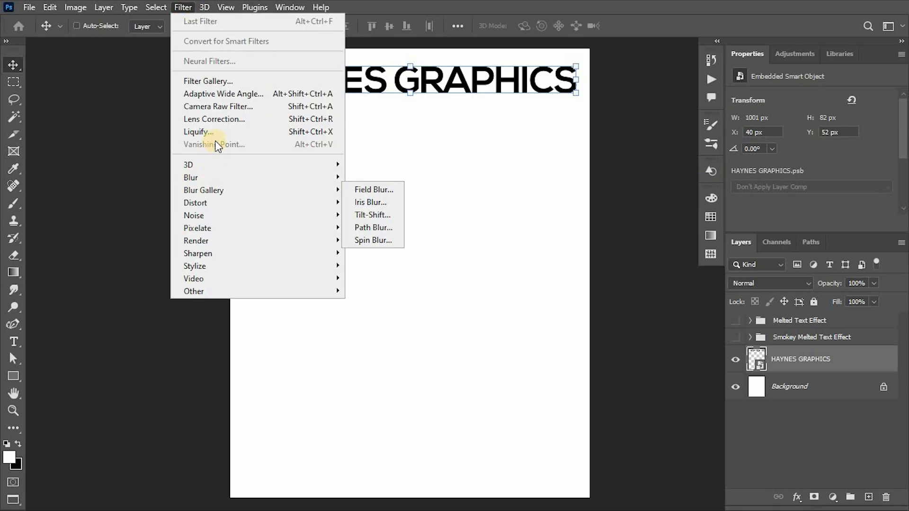
left_click(216, 132)
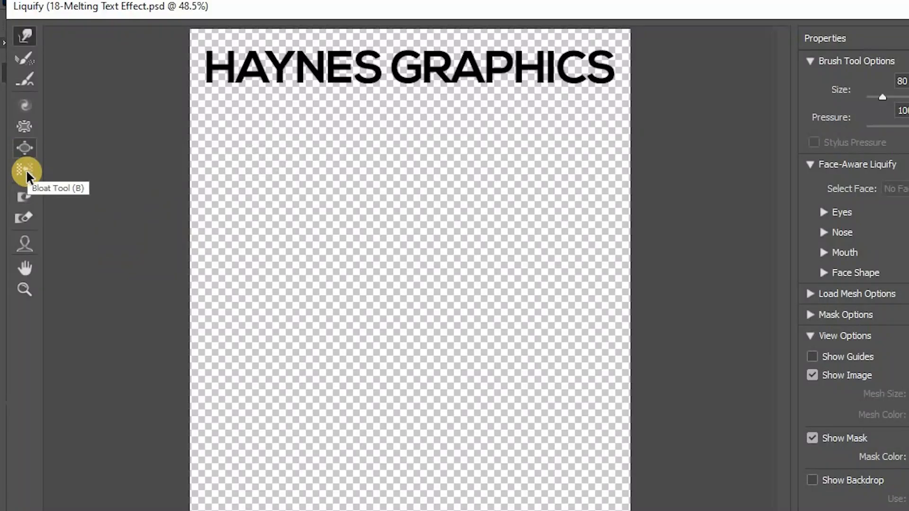
Step: Paint a freeze mask over the HAYNES GRAPHICS letters in Liquify
left_click(24, 196)
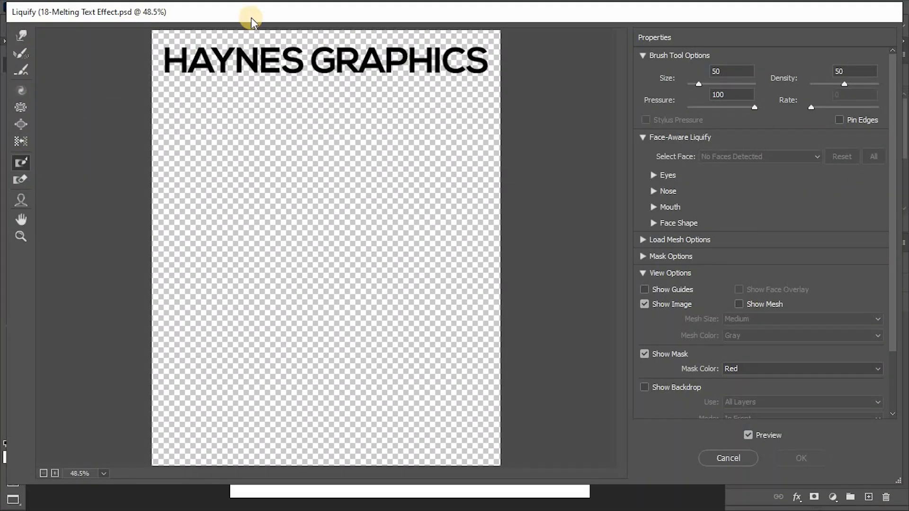
key("ctrl+plus")
key("ctrl+plus")
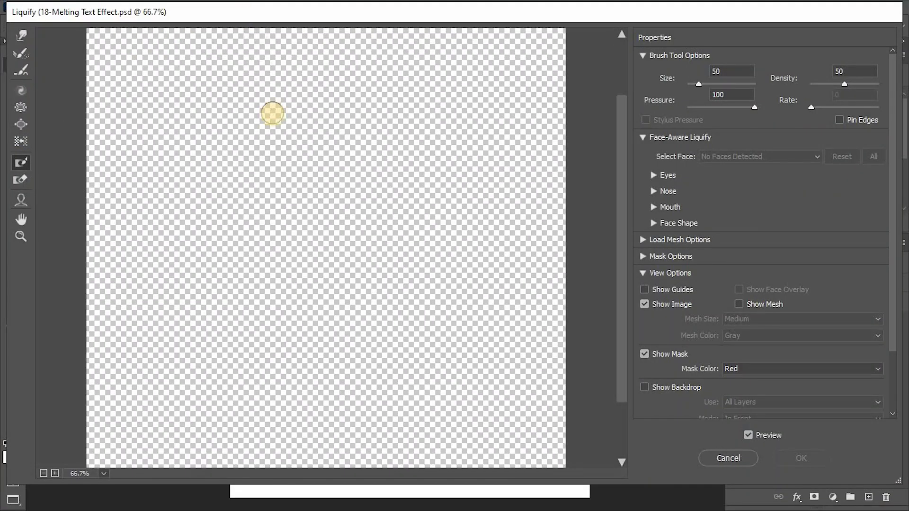
left_click_drag(323, 473, 279, 473)
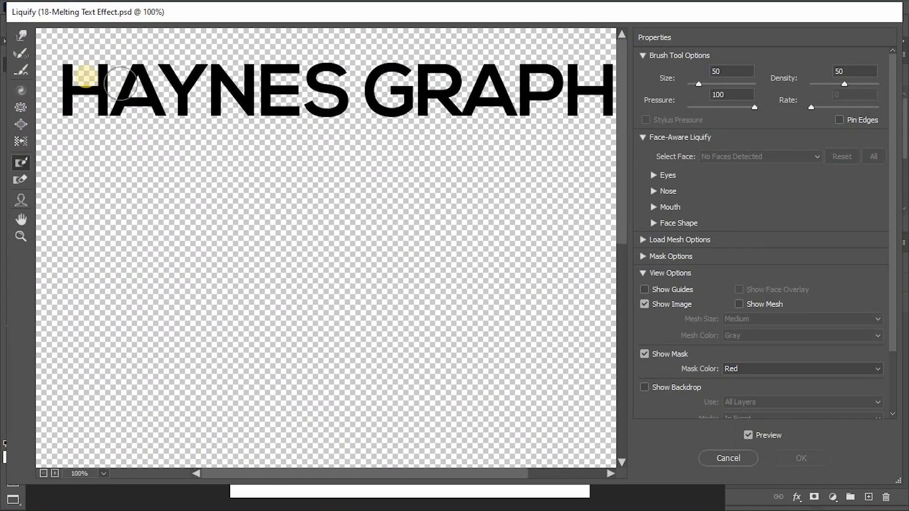
mouse_move(68, 75)
left_mouse_down()
mouse_move(605, 81)
mouse_move(41, 73)
mouse_move(81, 66)
left_mouse_up()
key("ctrl+minus")
key("ctrl+minus")
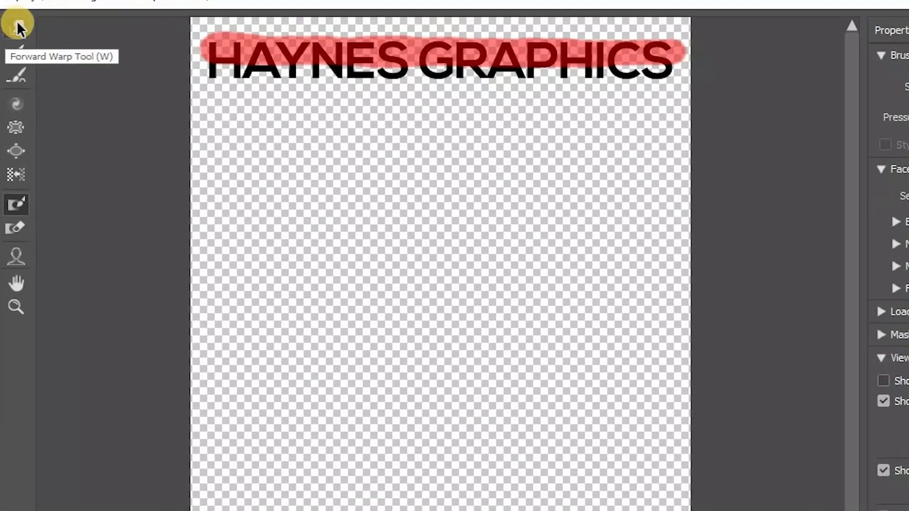
Step: Select Forward Warp with a 600 brush and pull the pixels below the text downward
left_click(21, 25)
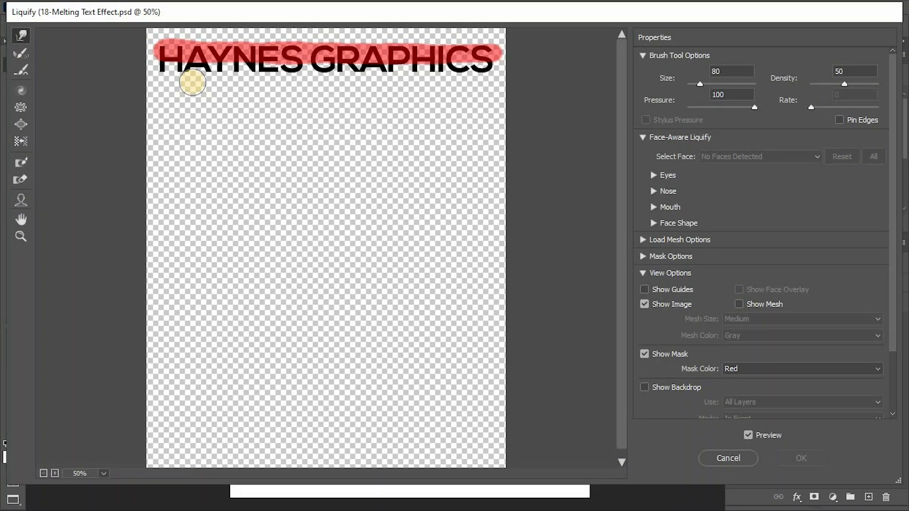
key("bracketright")
Step: Reduce the brush size, warp more strokes across the page and along the text, and apply Liquify
key("bracketright")
key("bracketright")
key("bracketright")
key("bracketright")
key("bracketright")
key("bracketright")
key("bracketright")
key("bracketright")
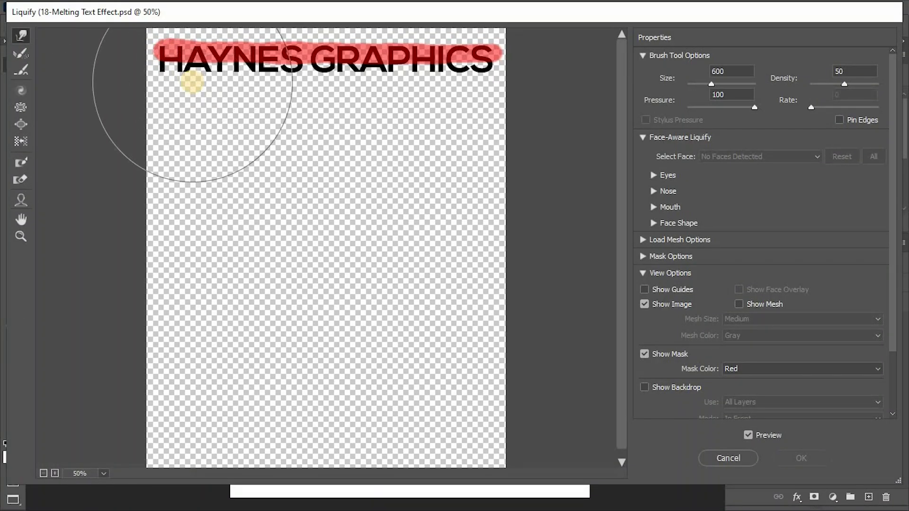
mouse_move(225, 145)
left_mouse_down()
mouse_move(294, 67)
mouse_move(412, 239)
mouse_move(278, 118)
mouse_move(215, 347)
left_mouse_up()
key("bracketleft")
key("bracketleft")
key("bracketleft")
key("bracketleft")
key("bracketleft")
mouse_move(161, 100)
left_mouse_down()
mouse_move(473, 140)
mouse_move(489, 86)
mouse_move(128, 318)
mouse_move(444, 388)
mouse_move(474, 416)
left_mouse_up()
key("bracketleft")
key("bracketleft")
key("bracketleft")
key("bracketleft")
key("bracketleft")
key("bracketleft")
mouse_move(169, 57)
left_mouse_down()
mouse_move(210, 81)
mouse_move(230, 51)
mouse_move(281, 68)
mouse_move(382, 51)
mouse_move(401, 79)
mouse_move(480, 50)
mouse_move(182, 51)
mouse_move(312, 75)
left_mouse_up()
key("bracketright")
left_click(817, 462)
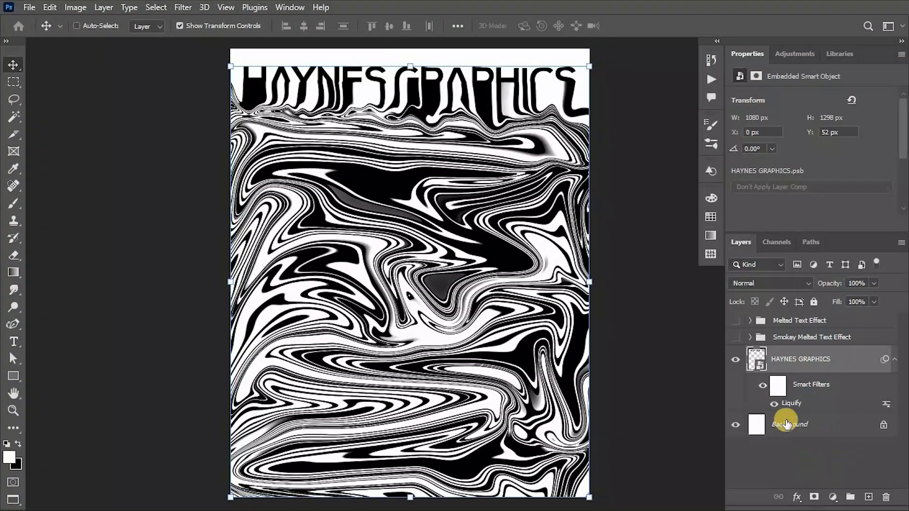
left_click(763, 386)
left_click(763, 385)
left_click(763, 385)
left_click(763, 385)
left_click(895, 359)
Step: Add a Gradient Map with a pink-to-blue Purples preset and group it with the HAYNES GRAPHICS layer
left_click(833, 497)
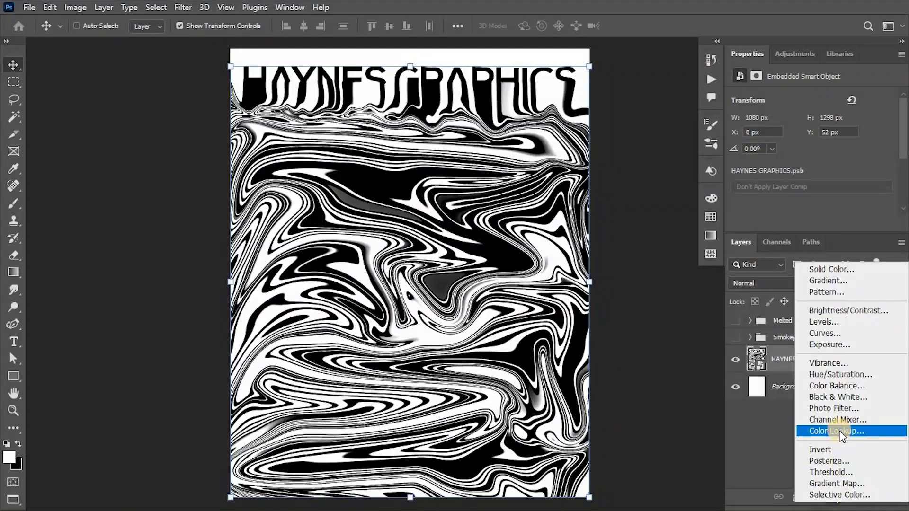
left_click(832, 485)
left_click(798, 101)
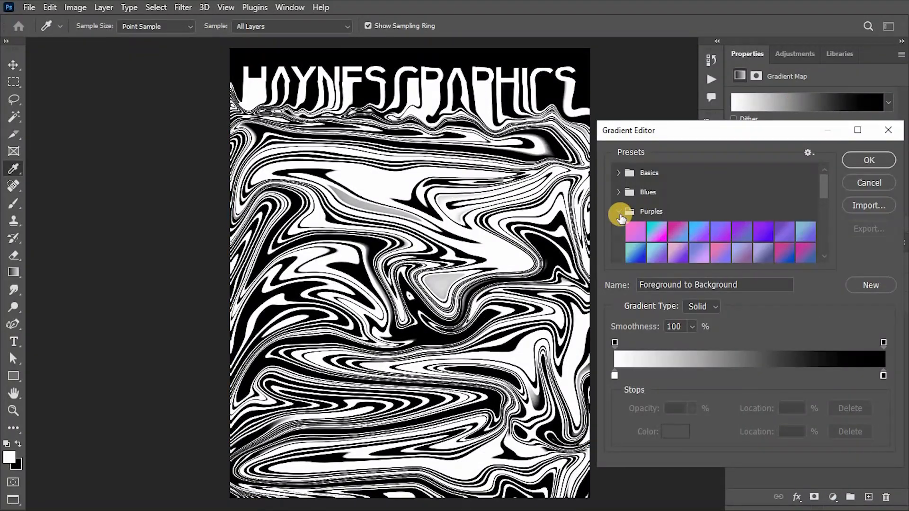
left_click(620, 213)
left_click(656, 232)
left_click(674, 232)
left_click(869, 161)
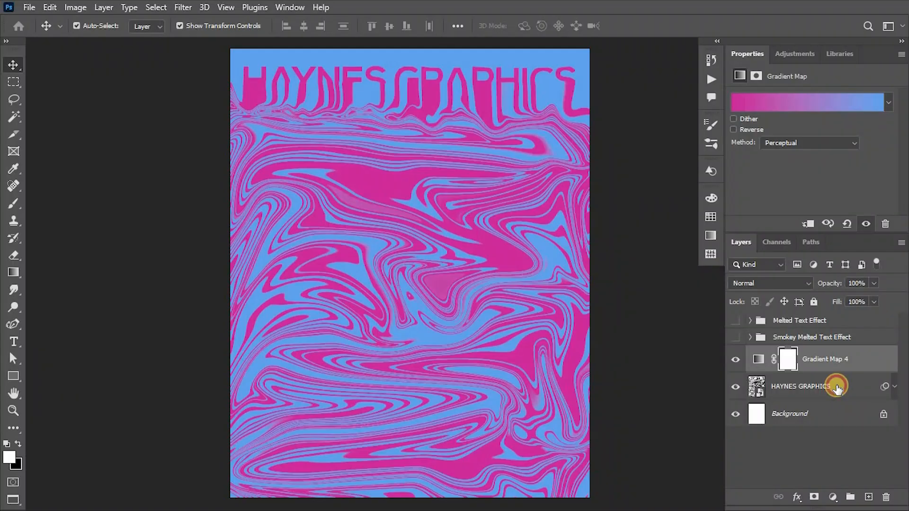
left_click(837, 389, "shift")
key("ctrl+g")
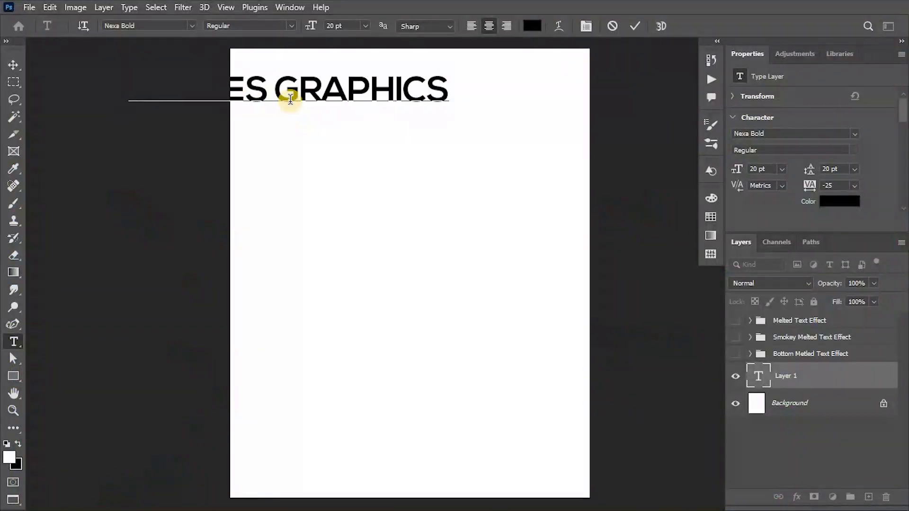
Step: Position the new HAYNES GRAPHICS text layer at the top of the page
key("ctrl+minus")
key("v")
left_click_drag(415, 147, 495, 137)
left_click_drag(426, 151, 426, 155)
key("Return")
left_click_drag(448, 140, 446, 138)
Step: Paste HAYNES GRAPHICS onto additional lines below the first line of text
double_click(447, 137)
key("ctrl+c")
key("Right")
key("Return")
key("ctrl+v")
key("Return")
Step: Keep pasting HAYNES GRAPHICS onto new lines until the text fills the whole page
key("ctrl+v")
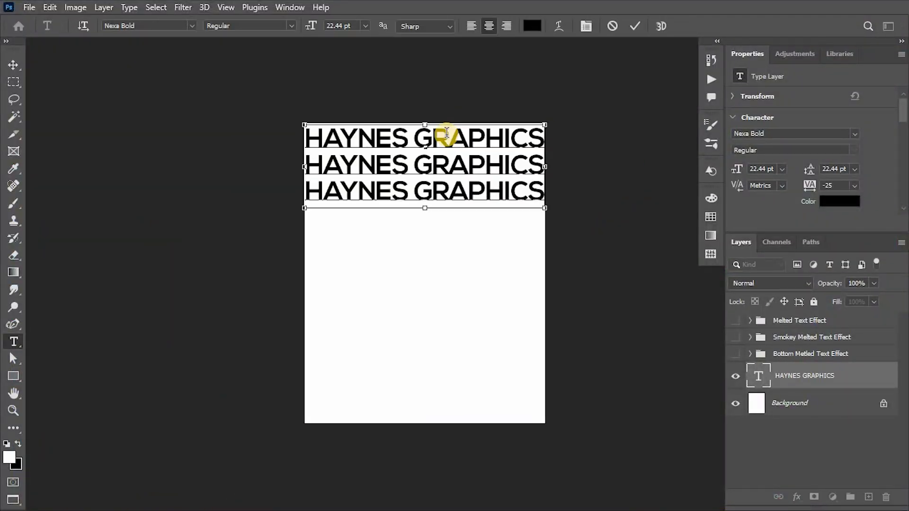
key("Return")
key("ctrl+v")
key("Return")
key("ctrl+v")
key("Return")
key("ctrl+v")
key("Return")
key("ctrl+v")
key("Return")
key("ctrl+v")
key("Return")
key("ctrl+v")
key("Return")
key("ctrl+v")
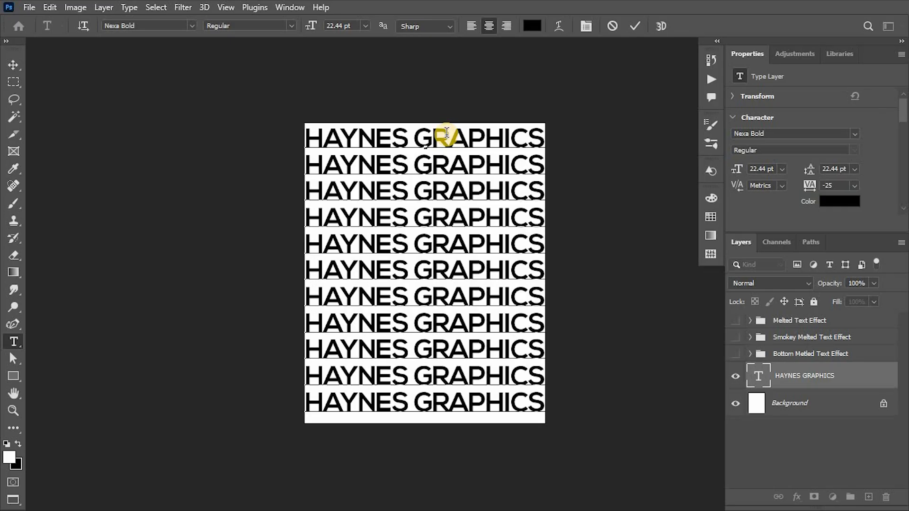
Step: Commit the text block, position it across the page, and convert its layer to a smart object
left_click(800, 378)
key("v")
key("ctrl+0")
key("space")
left_click_drag(463, 268, 412, 269)
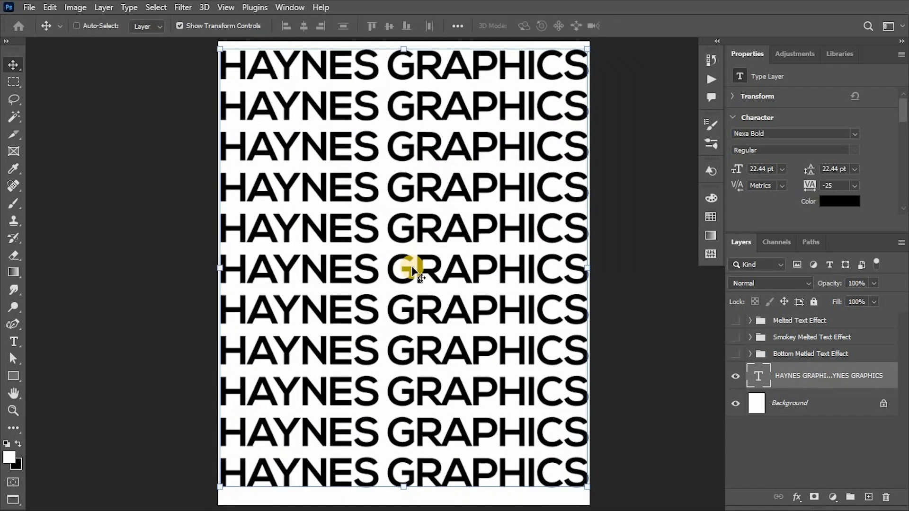
right_click(851, 372)
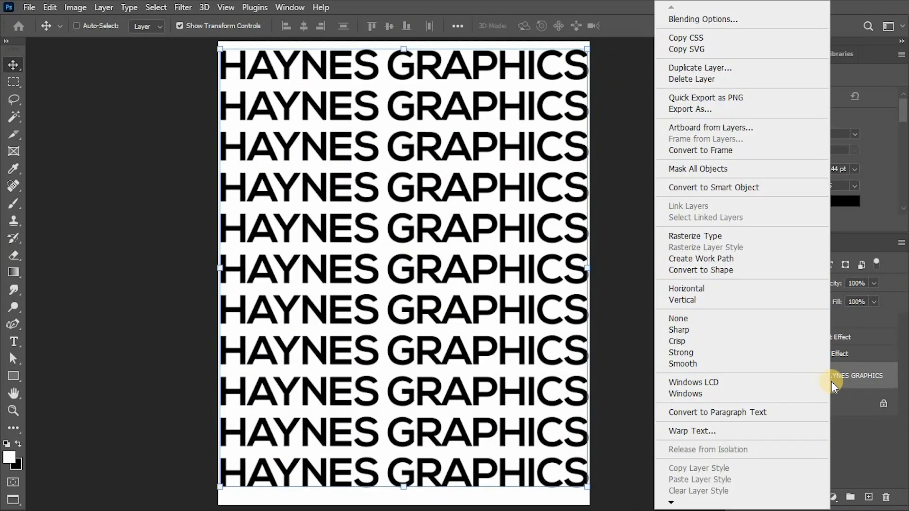
left_click(694, 187)
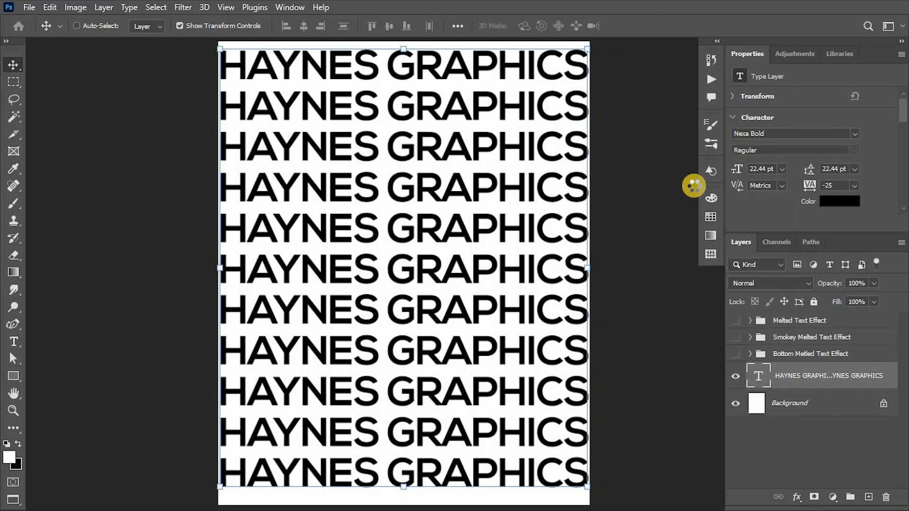
Step: Open Liquify, select the Twirl Clockwise tool, and try a large twirl at the page center, undoing it
left_click(194, 6)
left_click(208, 131)
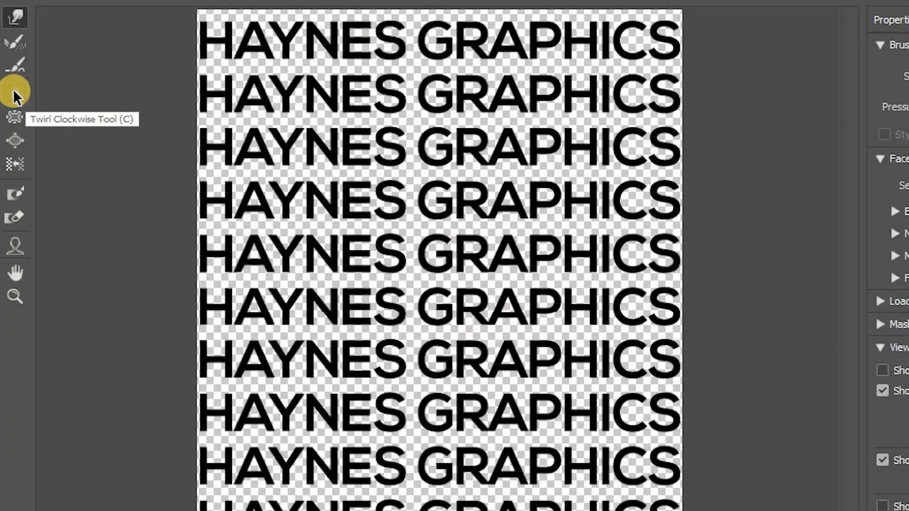
left_click(14, 94)
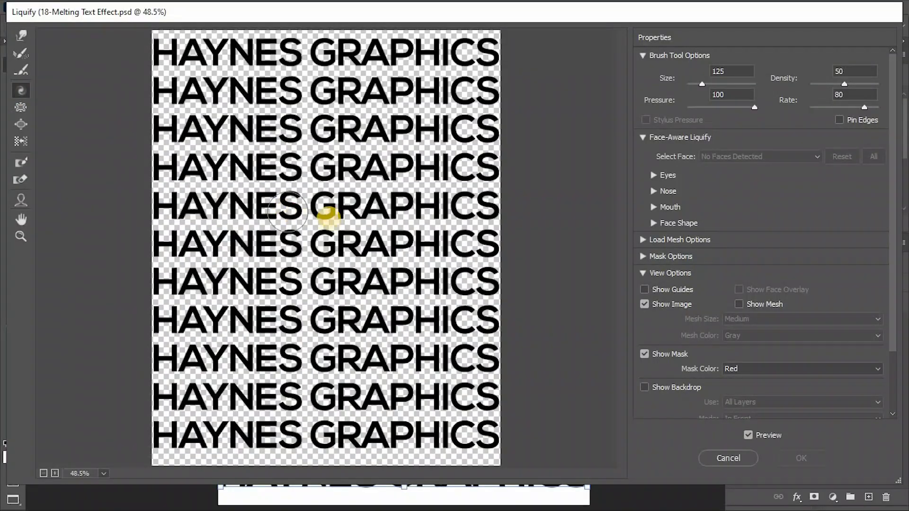
key("bracketright")
key("bracketright")
key("bracketright")
key("bracketright")
key("bracketright")
key("bracketright")
key("bracketright")
key("bracketright")
key("bracketright")
key("bracketright")
key("bracketright")
key("bracketright")
key("bracketright")
left_click_drag(315, 219, 313, 220)
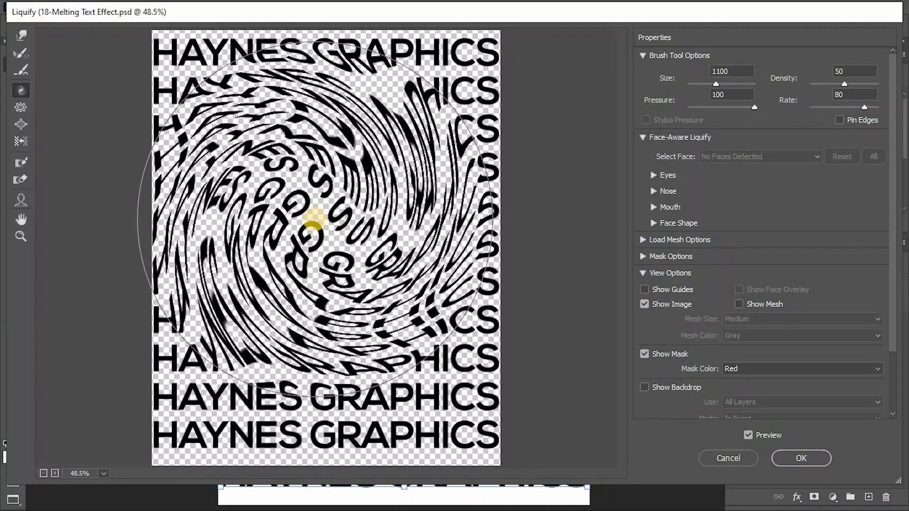
key("ctrl+z")
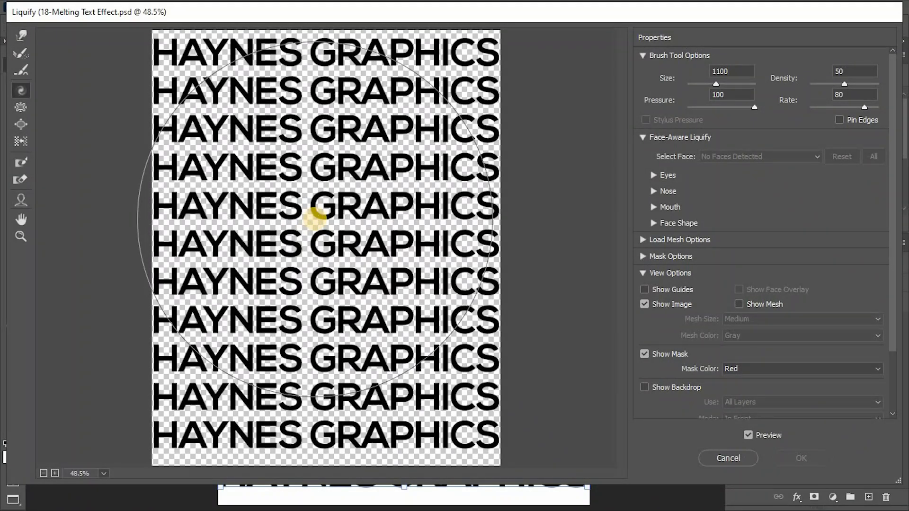
Step: Shrink the Liquify brush to about 250 and twirl a small spot at the center of the text
key("bracketleft")
key("bracketleft")
key("bracketleft")
key("bracketleft")
key("bracketleft")
key("bracketleft")
key("bracketleft")
key("bracketleft")
key("bracketleft")
key("bracketleft")
key("bracketleft")
key("bracketleft")
key("bracketleft")
key("bracketleft")
key("bracketleft")
key("bracketleft")
key("bracketleft")
key("bracketright")
key("bracketright")
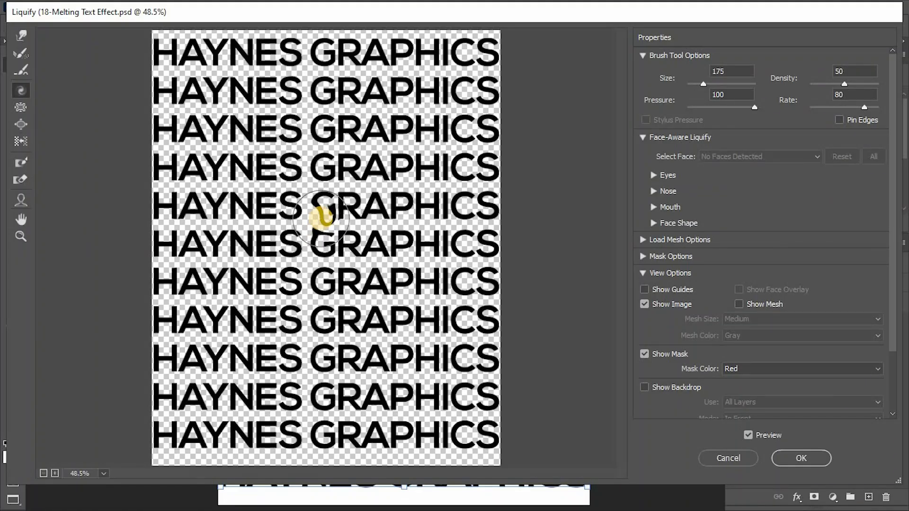
key("bracketright")
key("bracketright")
key("bracketright")
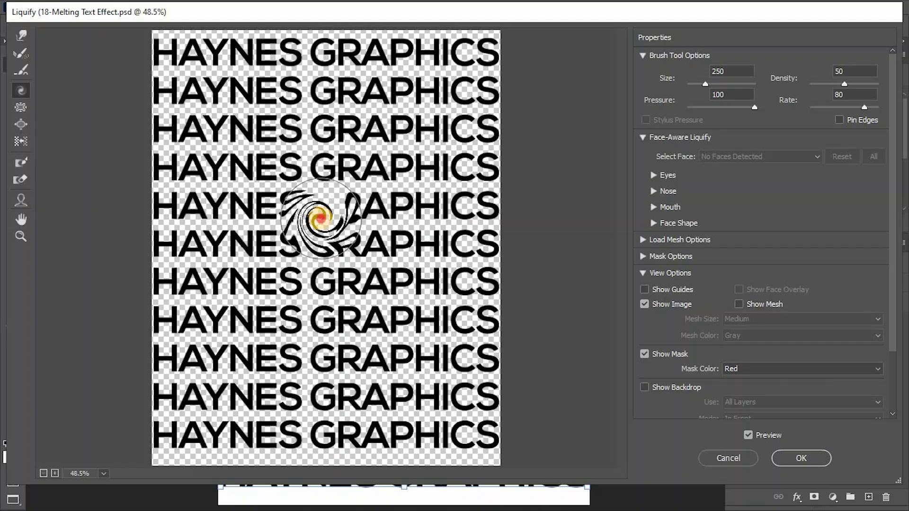
Step: Enlarge the brush to 1200 and twirl the middle of the page into a large spiral
key("bracketright")
key("bracketright")
key("bracketright")
key("bracketright")
key("bracketright")
key("bracketright")
key("bracketright")
key("bracketright")
key("bracketright")
key("bracketright")
key("bracketright")
key("bracketright")
key("bracketright")
key("bracketright")
key("bracketright")
key("bracketright")
key("bracketright")
key("bracketright")
key("bracketright")
key("bracketright")
key("bracketright")
key("bracketright")
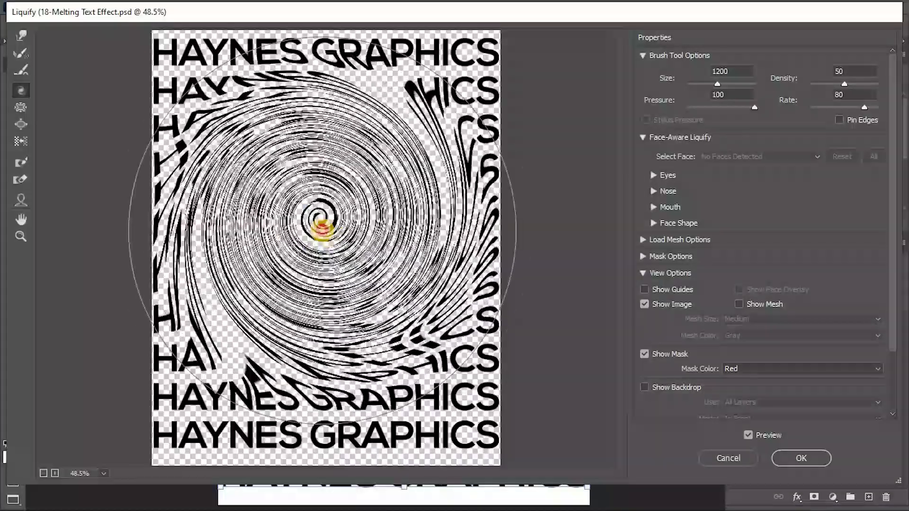
Step: Reduce the brush to 600, twirl more of the lower text, and apply Liquify
key("bracketleft")
key("bracketleft")
key("bracketleft")
key("bracketleft")
key("bracketleft")
key("bracketleft")
key("bracketleft")
key("bracketleft")
key("bracketleft")
key("bracketleft")
key("bracketleft")
key("bracketleft")
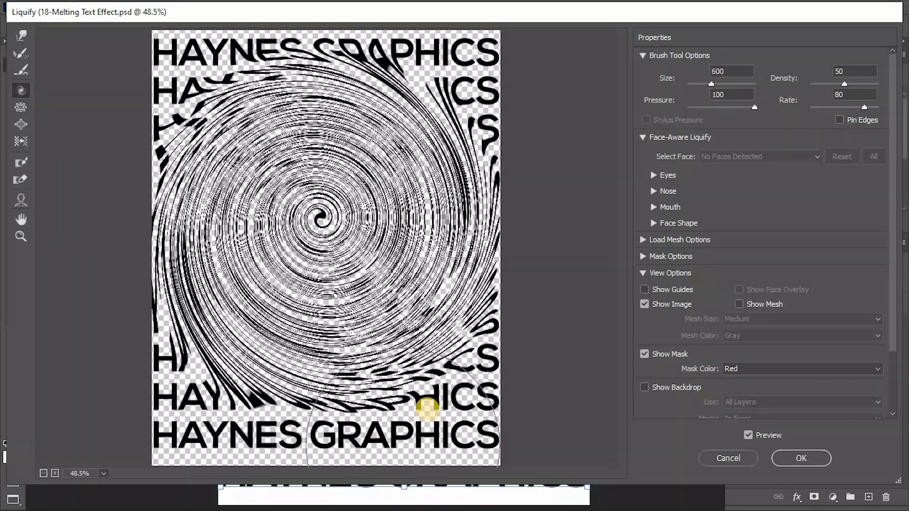
left_click(804, 458)
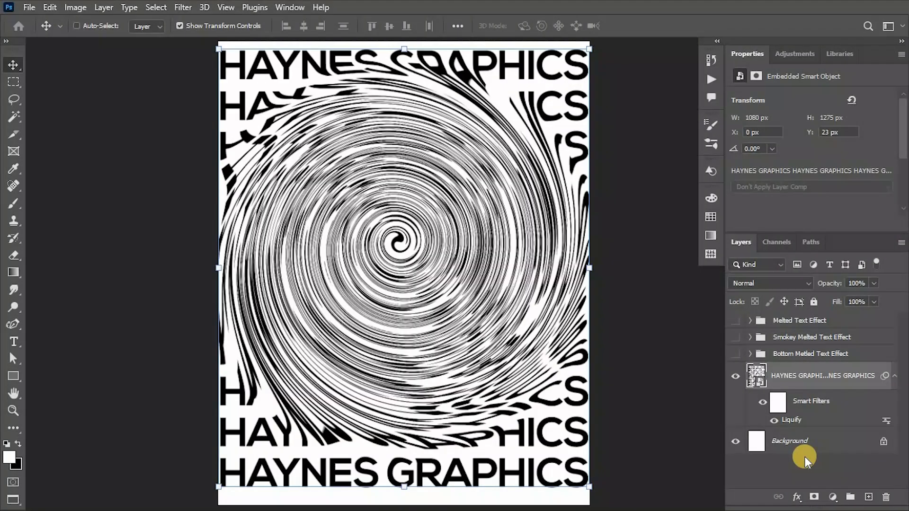
Step: Collapse the smart filters and toggle visibility of the text layer and effect groups to compare the effects
left_click(894, 380)
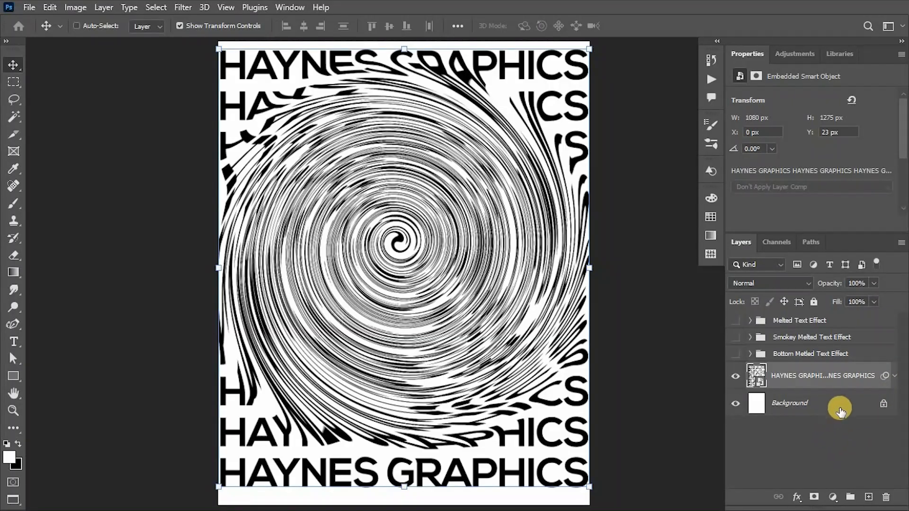
left_click(839, 407)
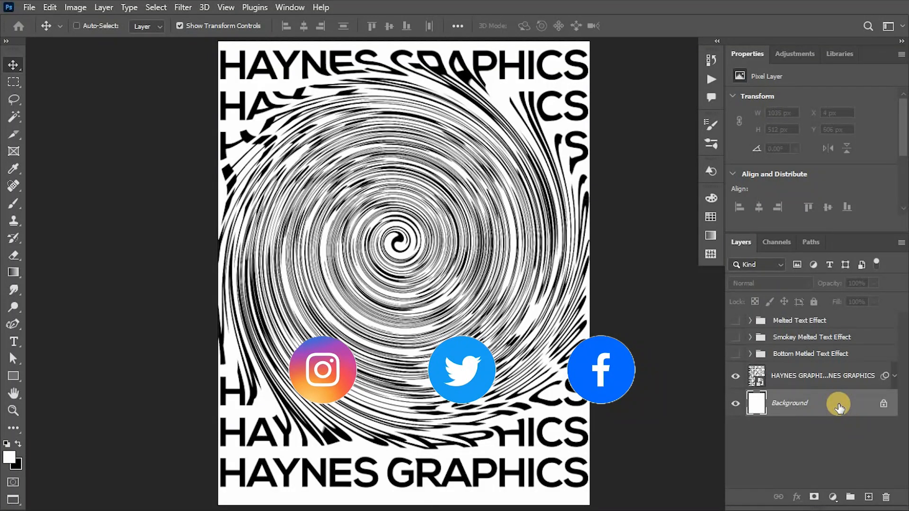
left_click(737, 377)
left_click(737, 353)
left_click(737, 353)
left_click(738, 340)
left_click(736, 340)
left_click(735, 353)
left_click(736, 353)
left_click(736, 376)
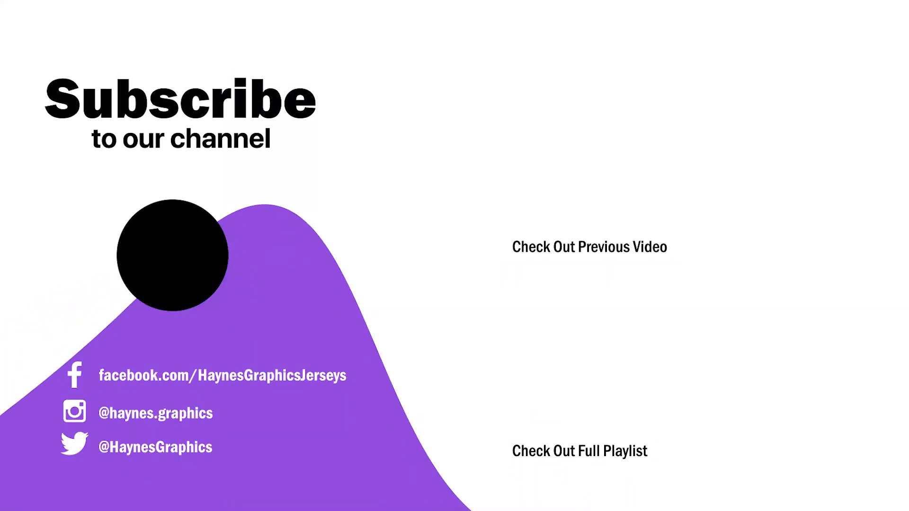